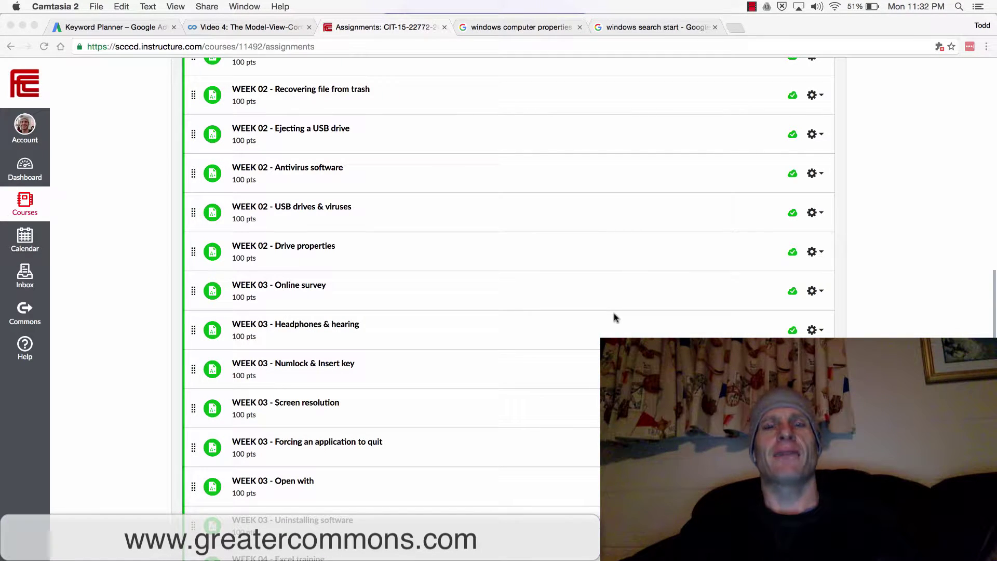
- Switch from Chrome's Canvas assignments page to Finder's Desktop window
{"action": "key", "text": "super+Tab"}
{"action": "key", "text": "super+Tab"}
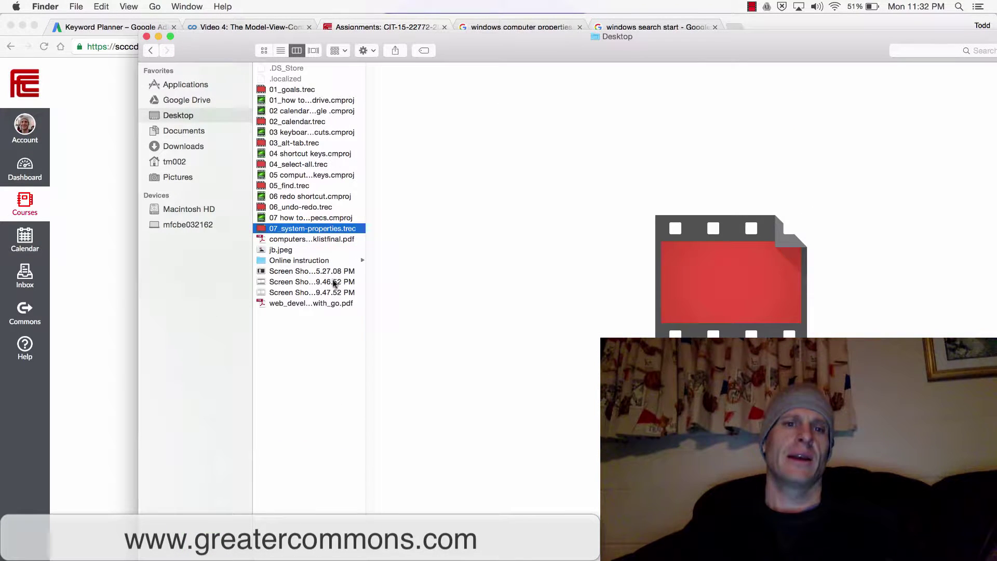
- Rename the 9.47.52 PM screenshot to NICESHOT and move it to the Trash
{"action": "left_click", "coordinate": [319, 293]}
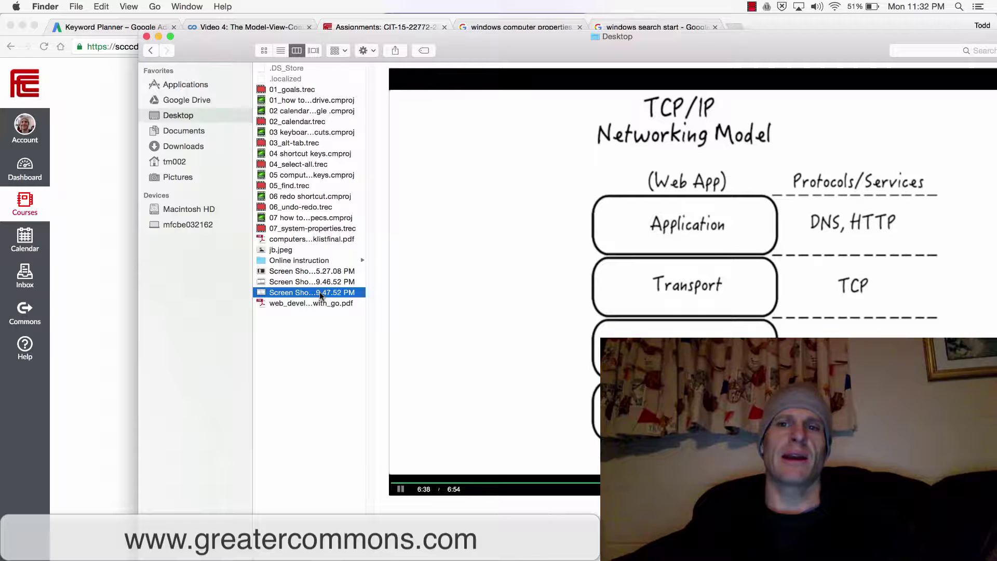
{"action": "left_click", "coordinate": [320, 293]}
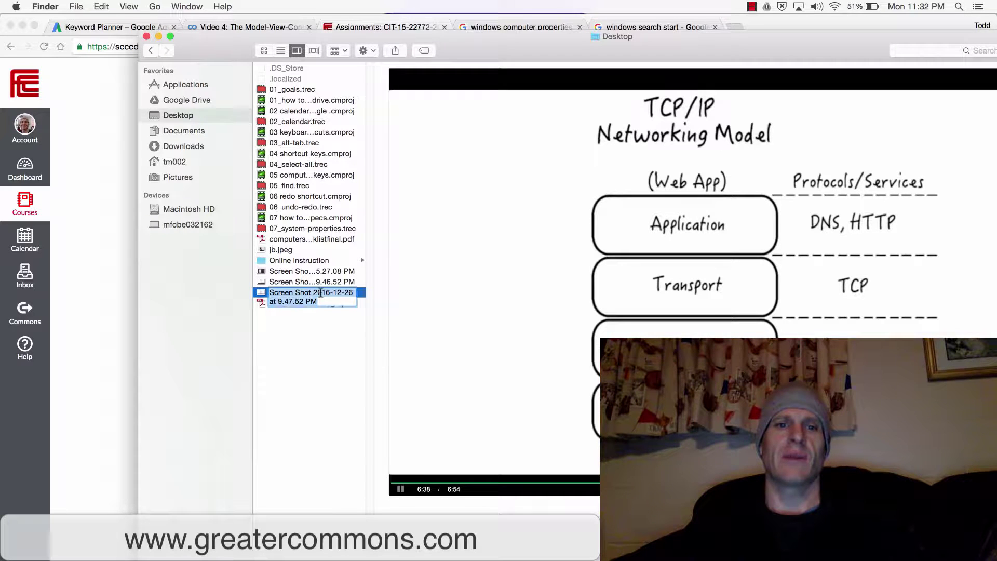
{"action": "type", "text": "NICE"}
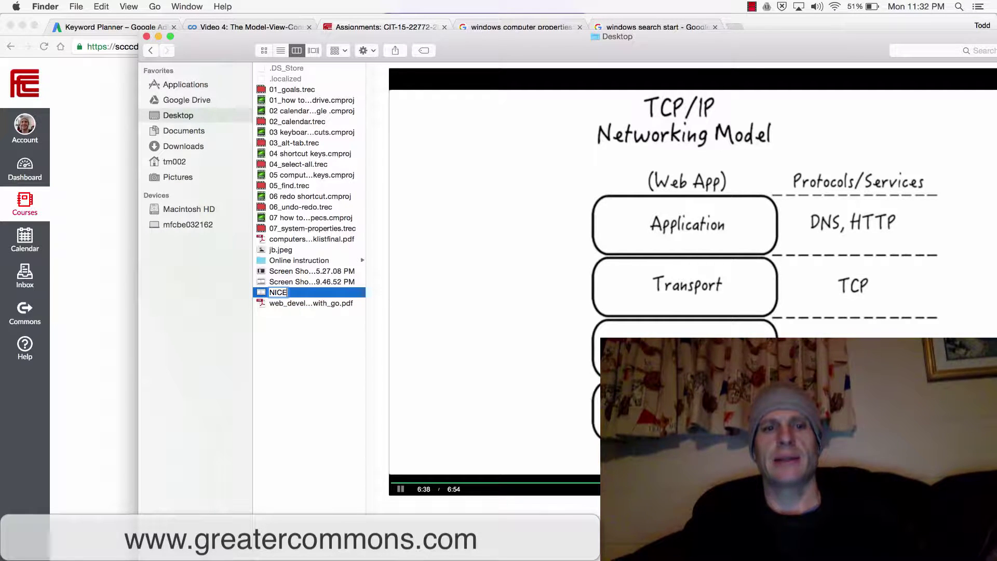
{"action": "type", "text": "SHOT"}
{"action": "key", "text": "Return"}
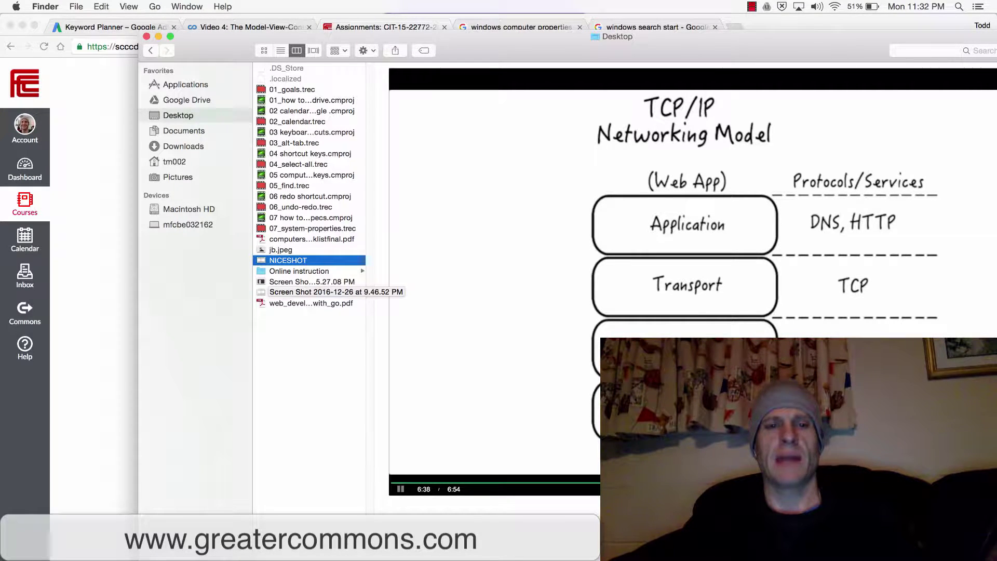
{"action": "key", "text": "super+BackSpace"}
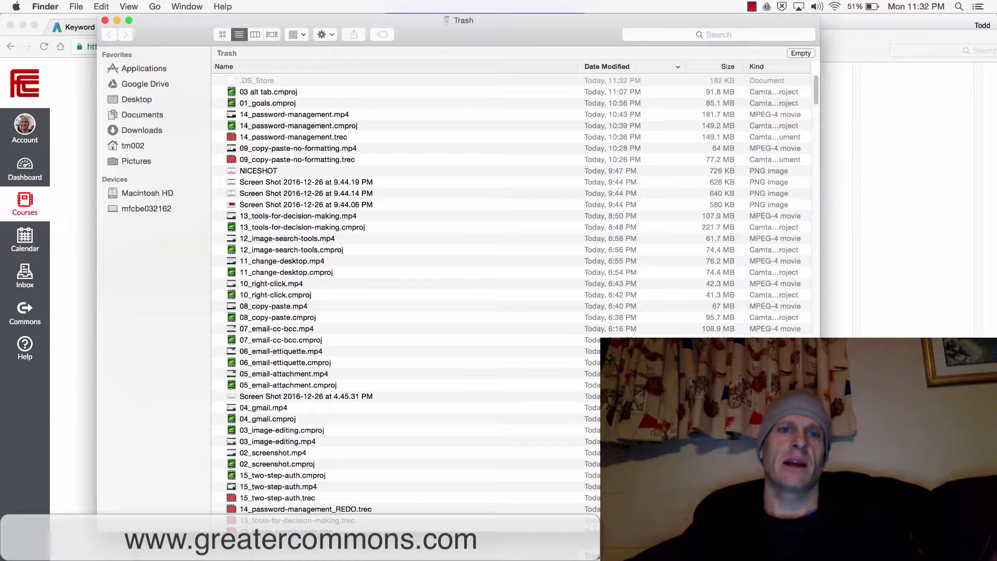
- Use Put Back on NICESHOT in the Trash to return it to the Desktop folder
{"action": "left_click", "coordinate": [269, 169]}
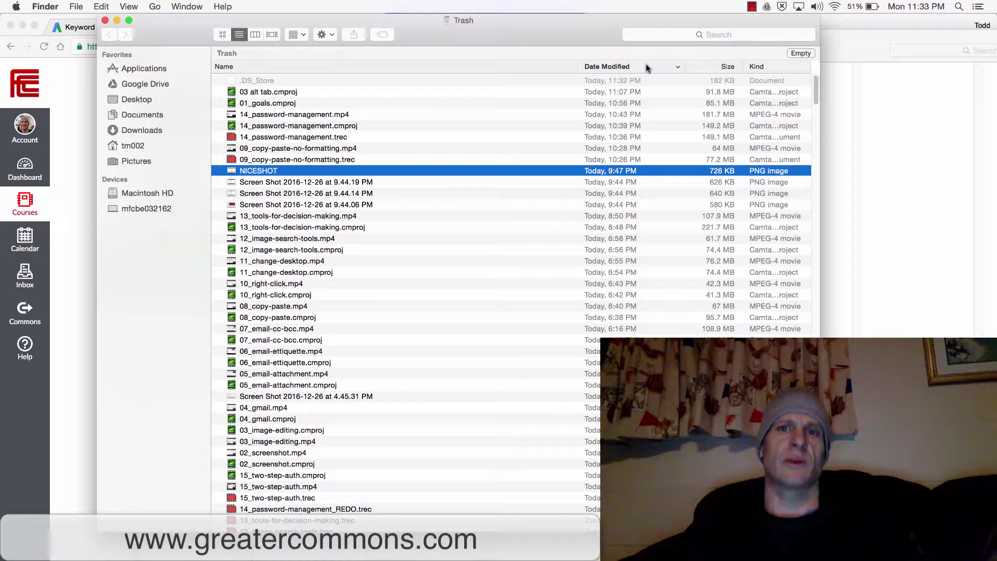
{"action": "scroll", "coordinate": [646, 68], "scroll_direction": "down", "scroll_amount": 5}
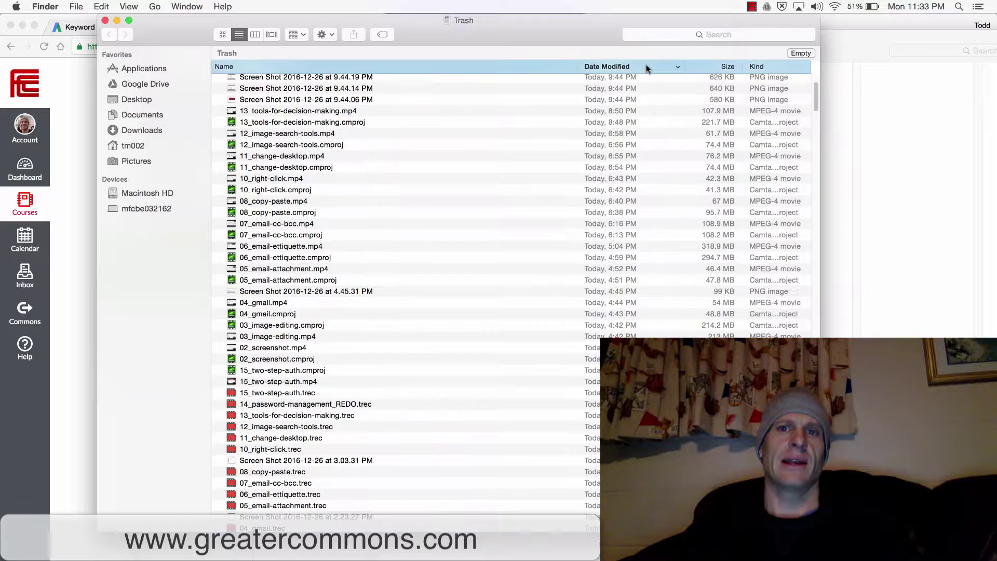
{"action": "scroll", "coordinate": [615, 139], "scroll_direction": "up", "scroll_amount": 5}
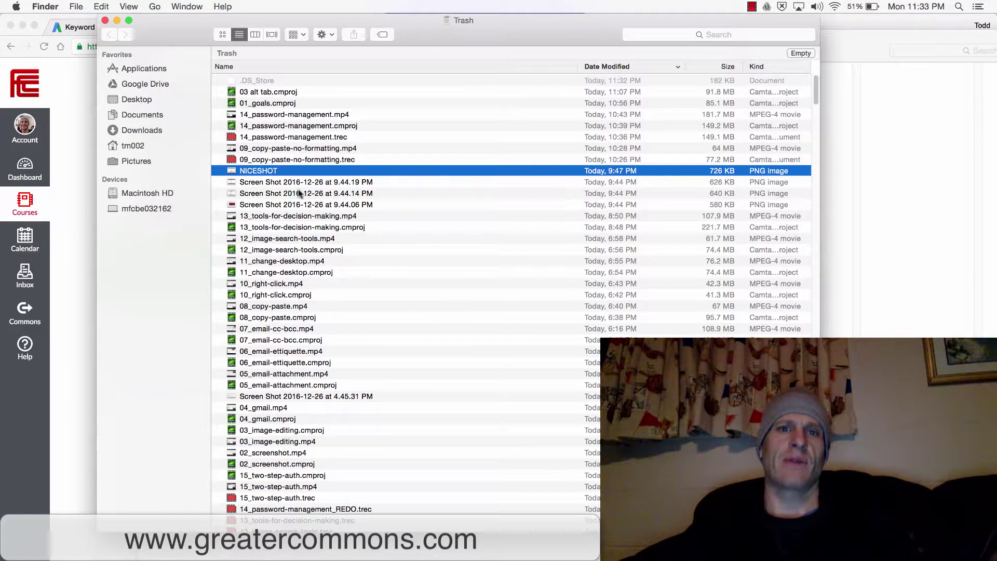
{"action": "right_click", "coordinate": [267, 172]}
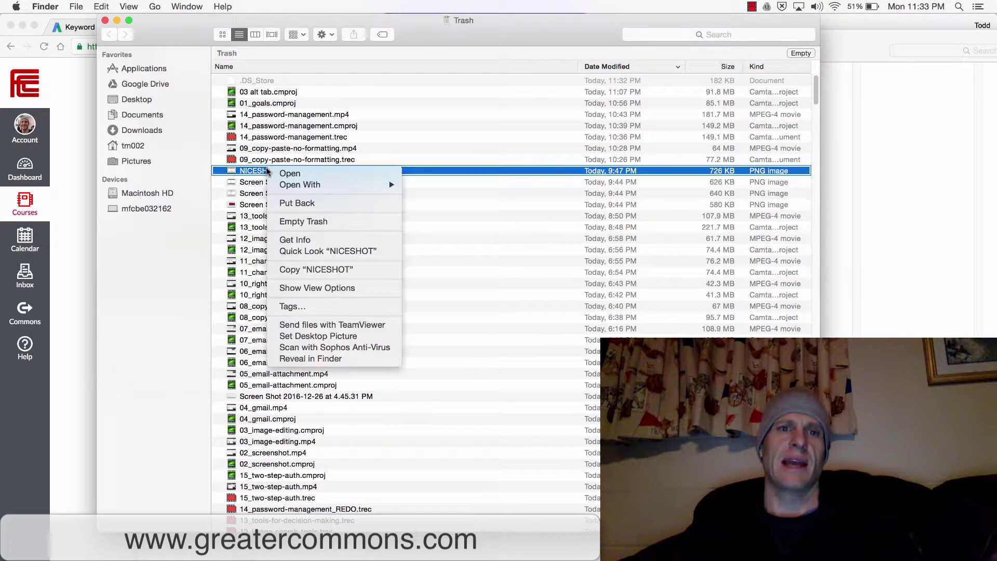
{"action": "left_click", "coordinate": [309, 203]}
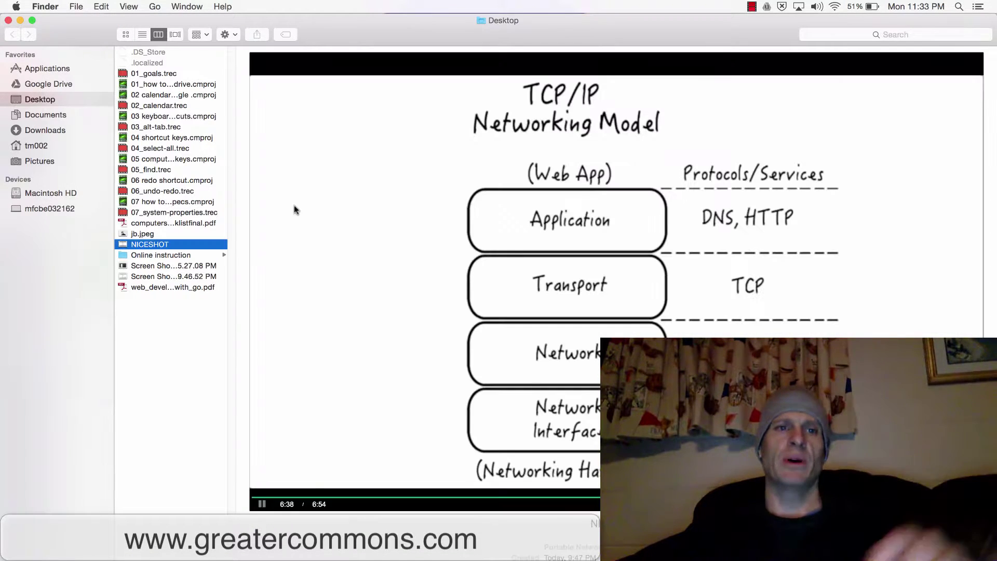
{"action": "left_click", "coordinate": [162, 255]}
{"action": "left_click", "coordinate": [165, 244]}
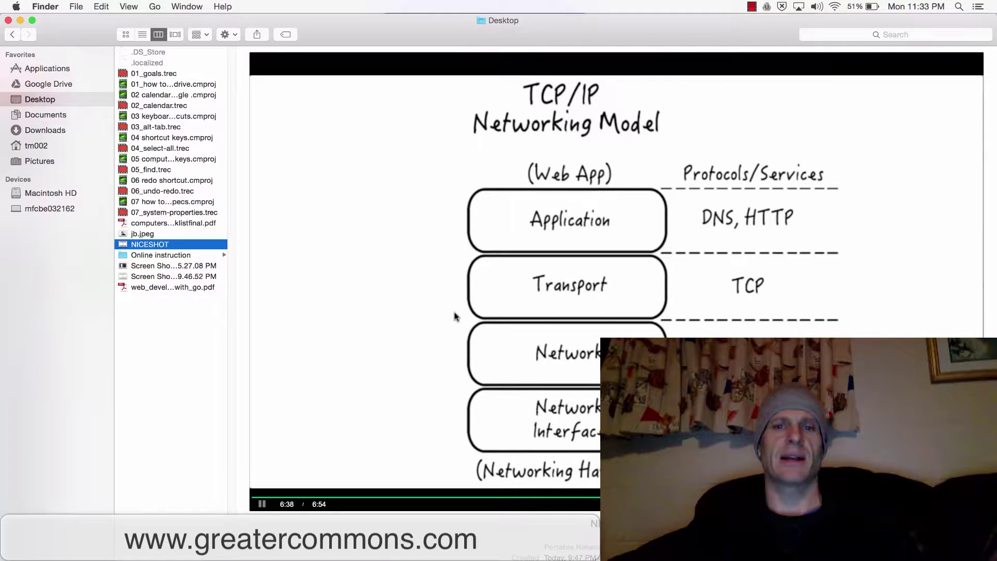
{"action": "key", "text": "super+Tab"}
{"action": "key", "text": "super+Tab"}
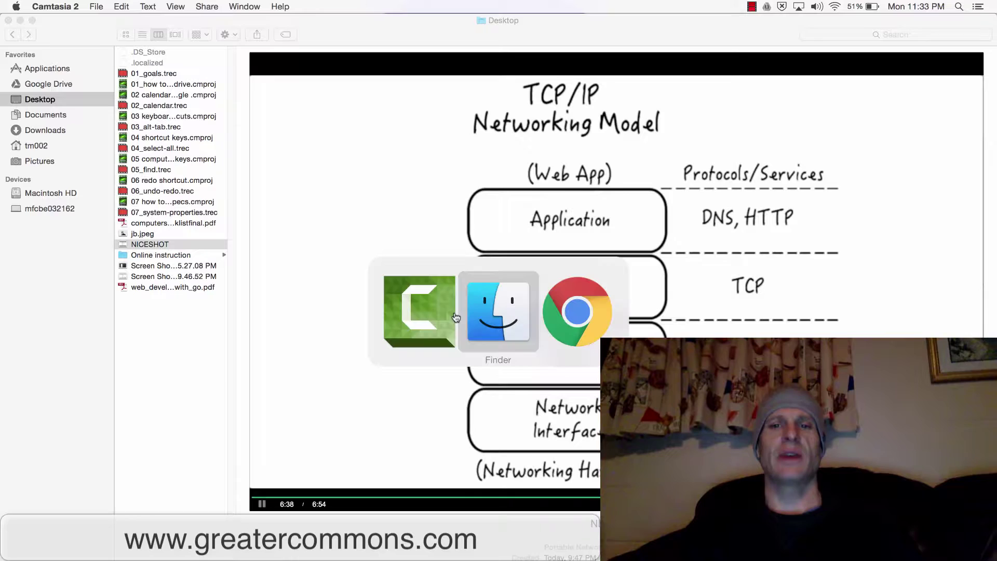
{"action": "key", "text": "super+Tab"}
{"action": "key", "text": "super+Tab"}
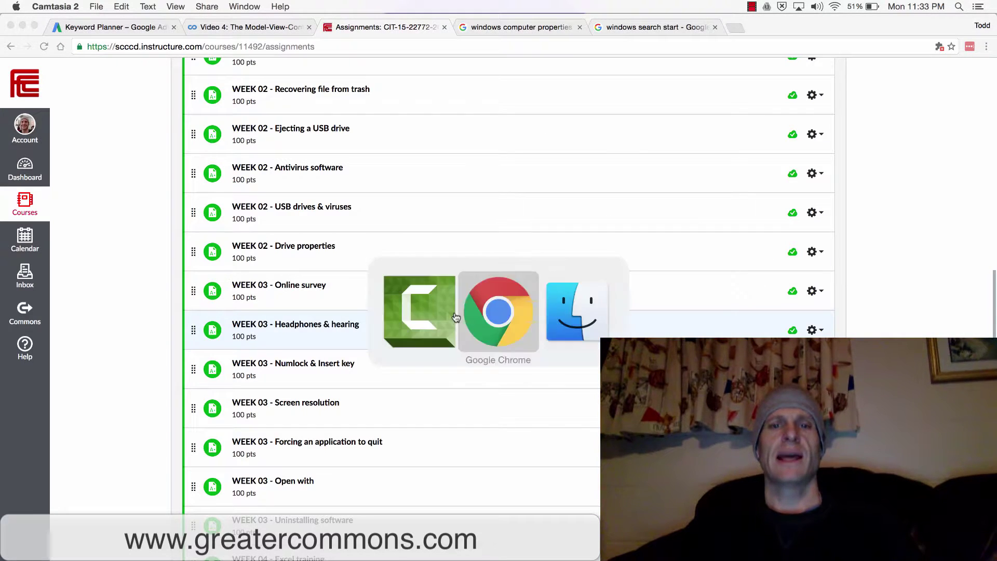
{"action": "key", "text": "super+Tab"}
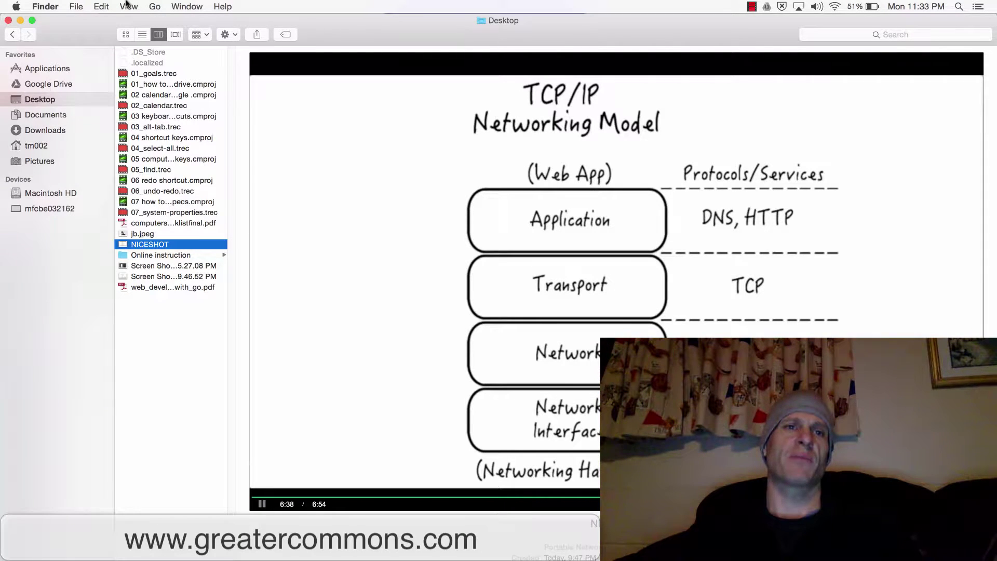
- Open the Finder menu in the menu bar to reach Empty Trash
{"action": "left_click", "coordinate": [55, 9]}
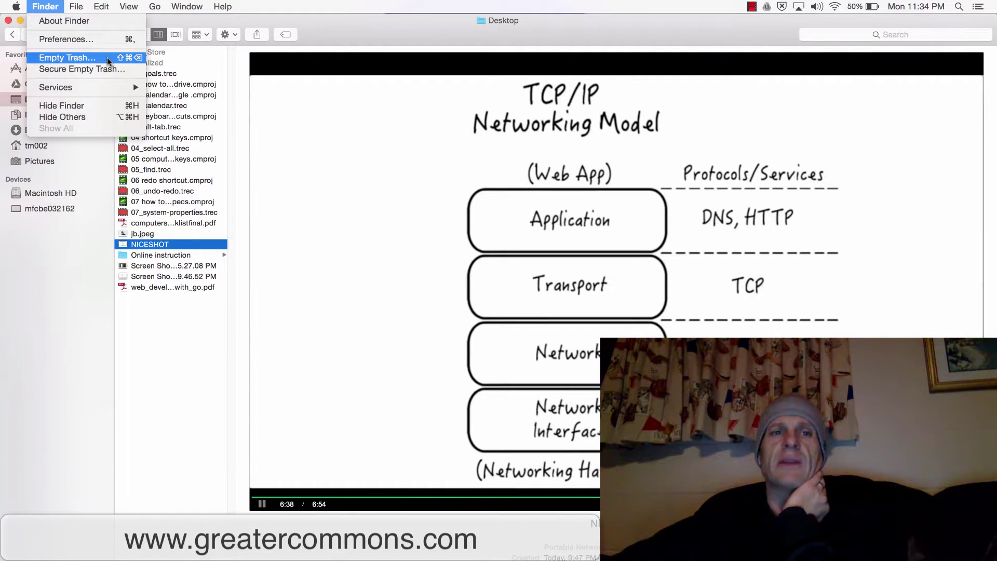
- Confirm Empty Trash and continue past the first 'item is in use' warnings
{"action": "left_click", "coordinate": [107, 62]}
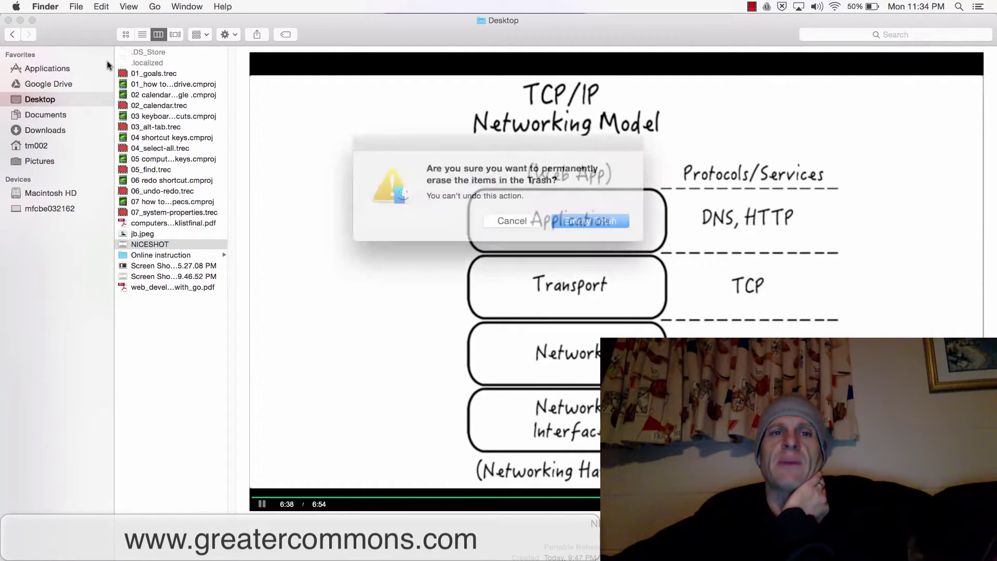
{"action": "left_click", "coordinate": [597, 221]}
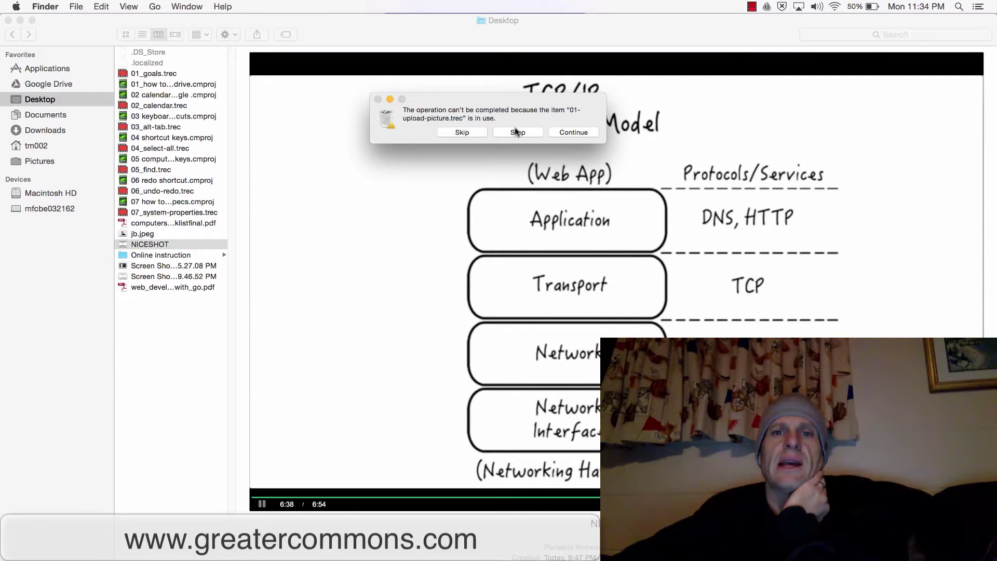
{"action": "left_click", "coordinate": [576, 132]}
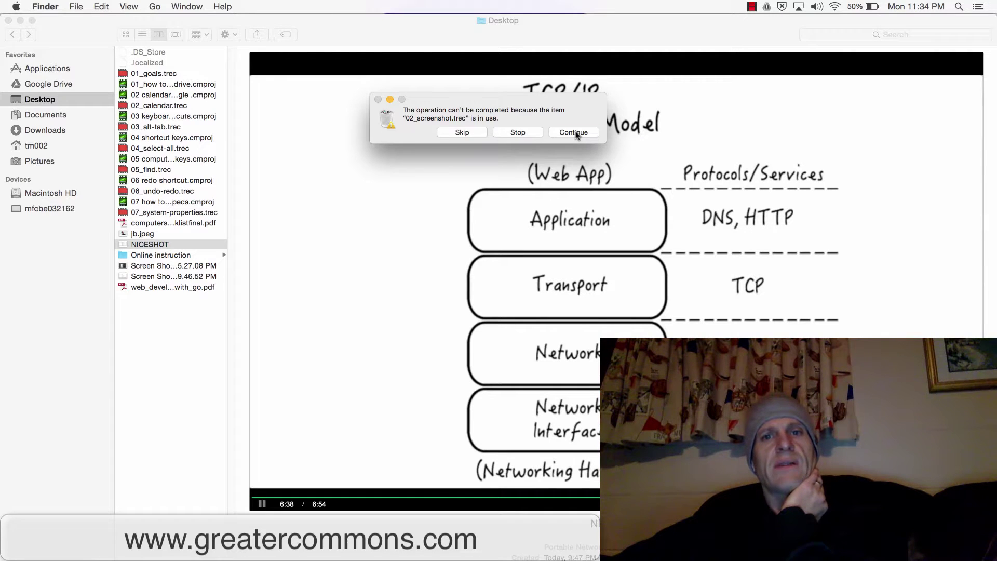
{"action": "left_click", "coordinate": [576, 132]}
{"action": "left_click", "coordinate": [576, 132]}
{"action": "left_click", "coordinate": [576, 132]}
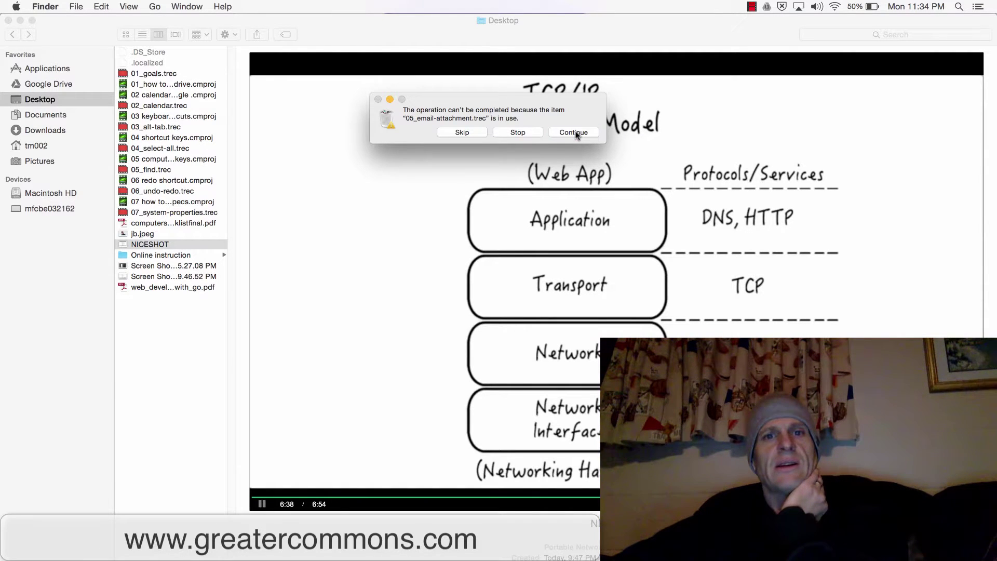
{"action": "left_click", "coordinate": [575, 132]}
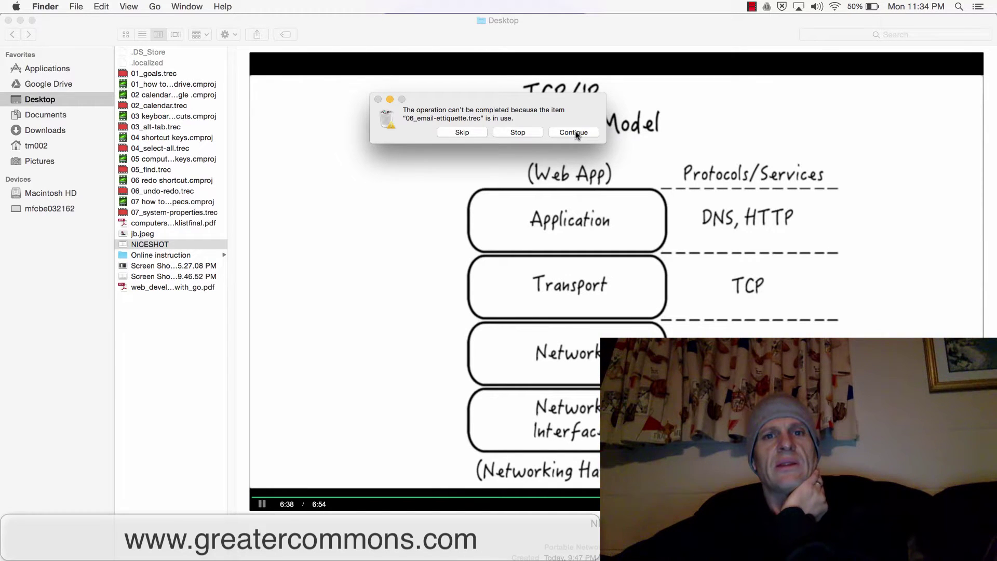
- Continue past the remaining 'item is in use' warnings until none are left
{"action": "left_click", "coordinate": [573, 132]}
{"action": "left_click", "coordinate": [574, 133]}
{"action": "left_click", "coordinate": [573, 132]}
{"action": "left_click", "coordinate": [573, 132]}
{"action": "left_click", "coordinate": [574, 132]}
{"action": "left_click", "coordinate": [574, 132]}
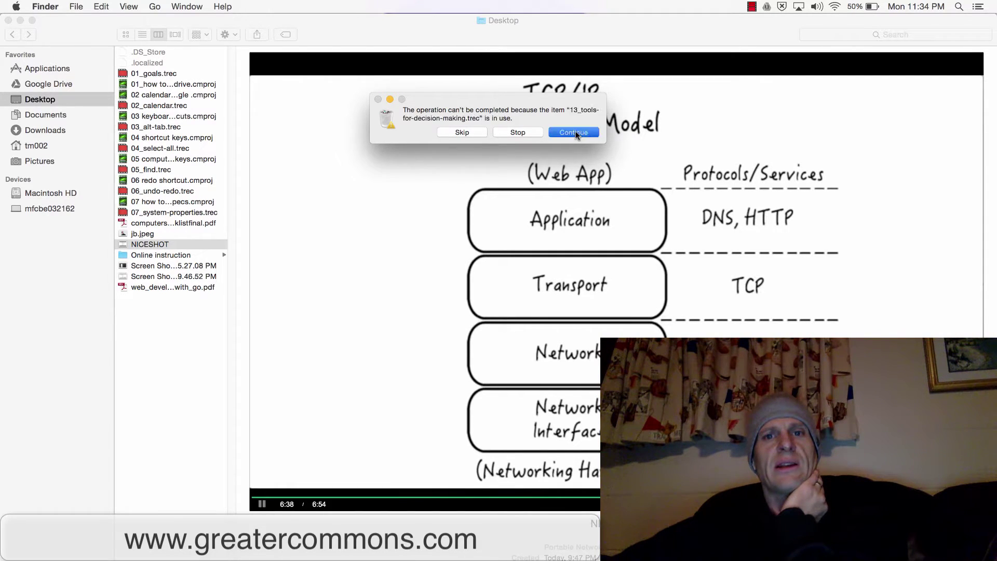
{"action": "left_click", "coordinate": [574, 132]}
{"action": "left_click", "coordinate": [573, 132]}
{"action": "left_click", "coordinate": [574, 133]}
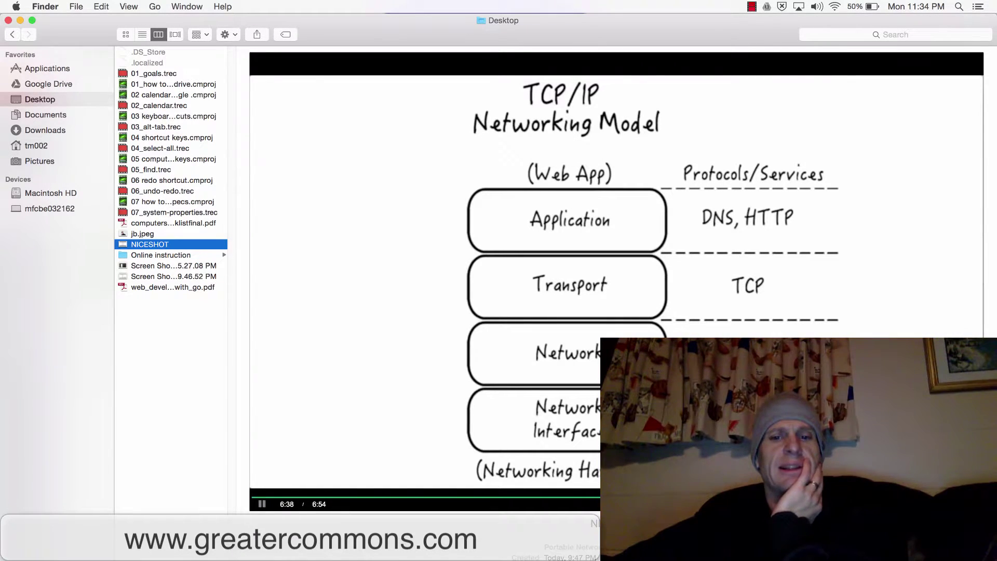
- View the Trash contents, close the Trash window, and switch back to Chrome
{"action": "key", "text": "super+grave"}
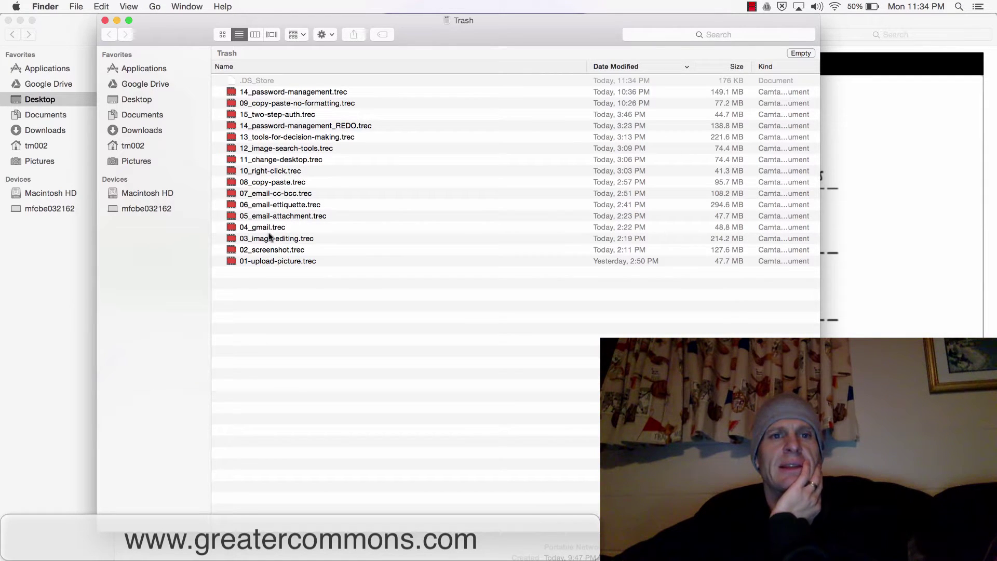
{"action": "left_click", "coordinate": [105, 21]}
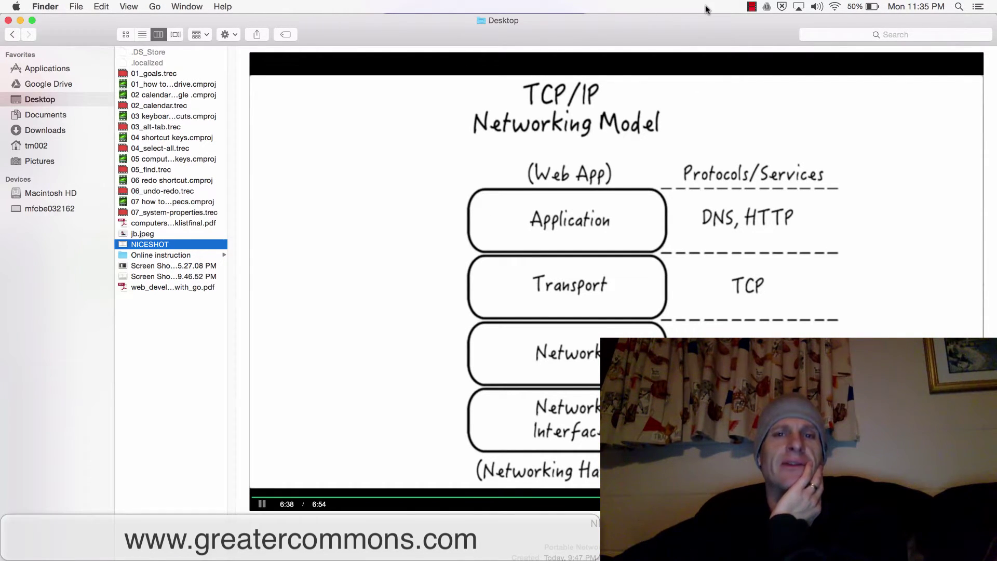
{"action": "left_click", "coordinate": [751, 7]}
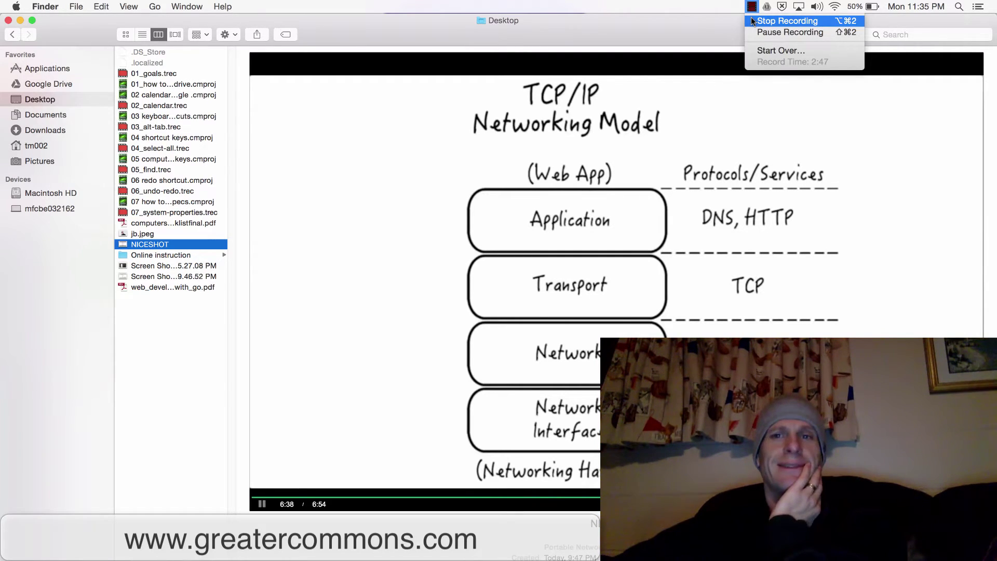
{"action": "key", "text": "Escape"}
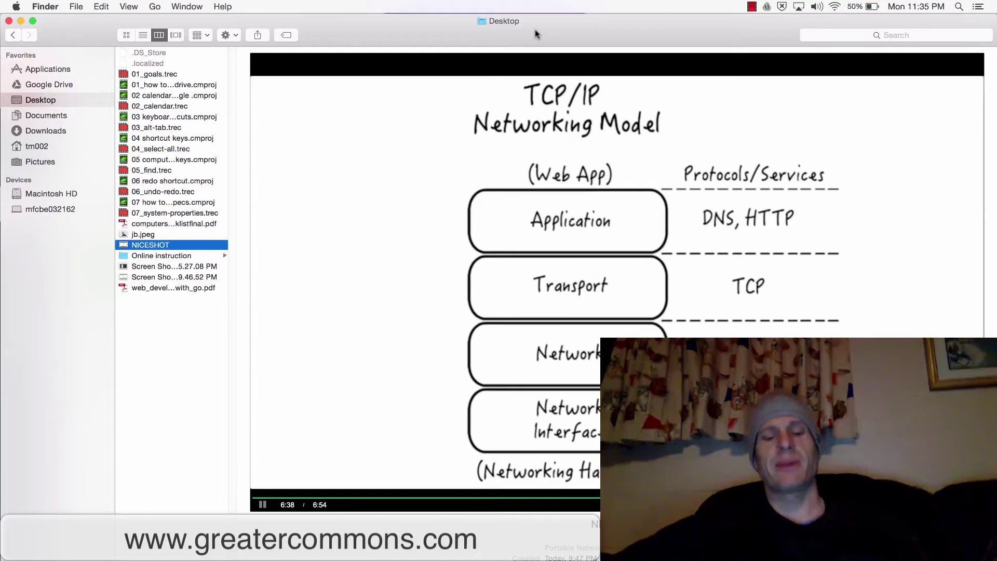
{"action": "key", "text": "super+Tab"}
{"action": "key", "text": "super+Tab"}
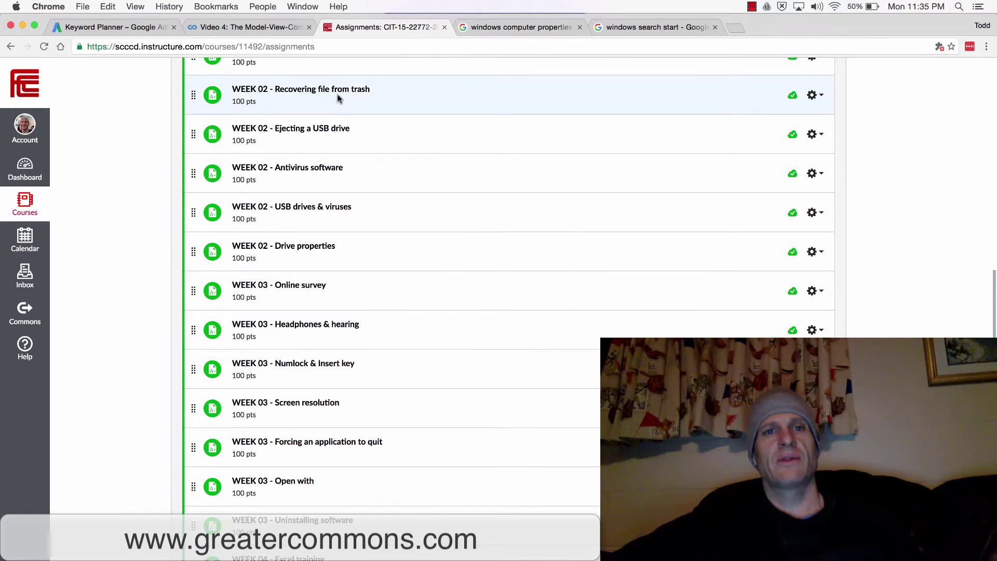
- Open 'WEEK 02 - Recovering file from trash' and highlight its screenshot and restore requirements
{"action": "left_click", "coordinate": [335, 91]}
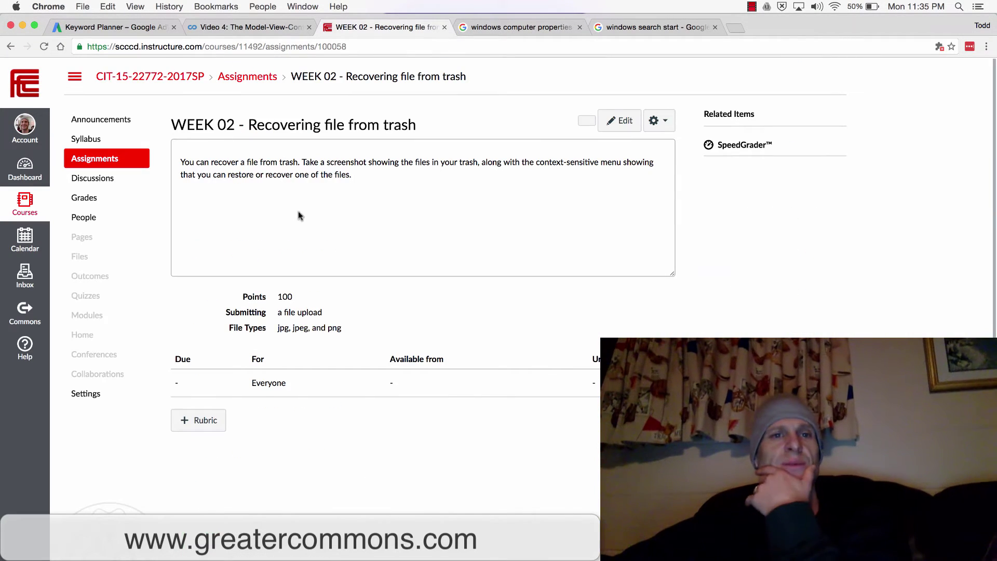
{"action": "left_click_drag", "start_coordinate": [362, 169], "coordinate": [439, 168]}
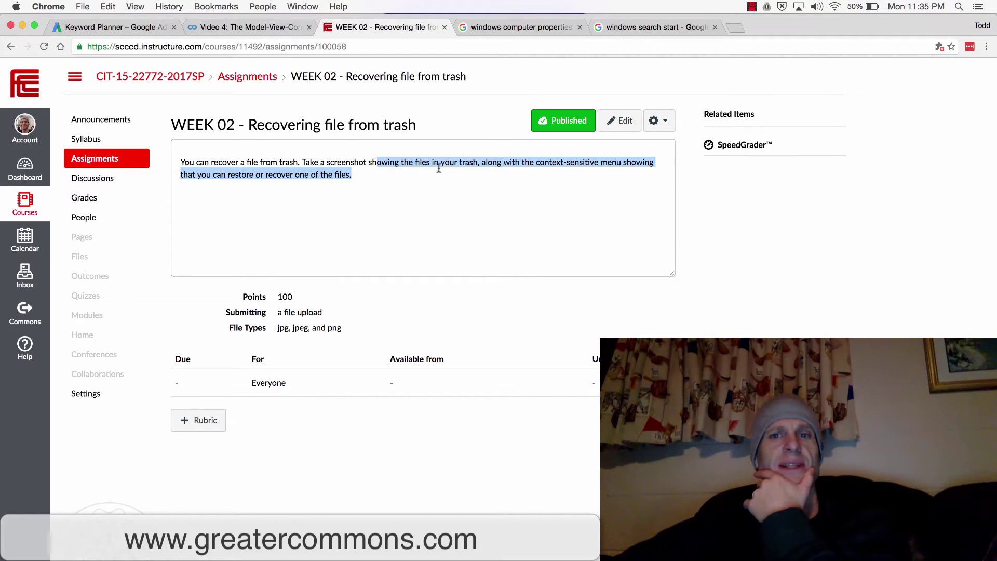
{"action": "left_click", "coordinate": [424, 166]}
{"action": "left_click_drag", "start_coordinate": [241, 175], "coordinate": [352, 176]}
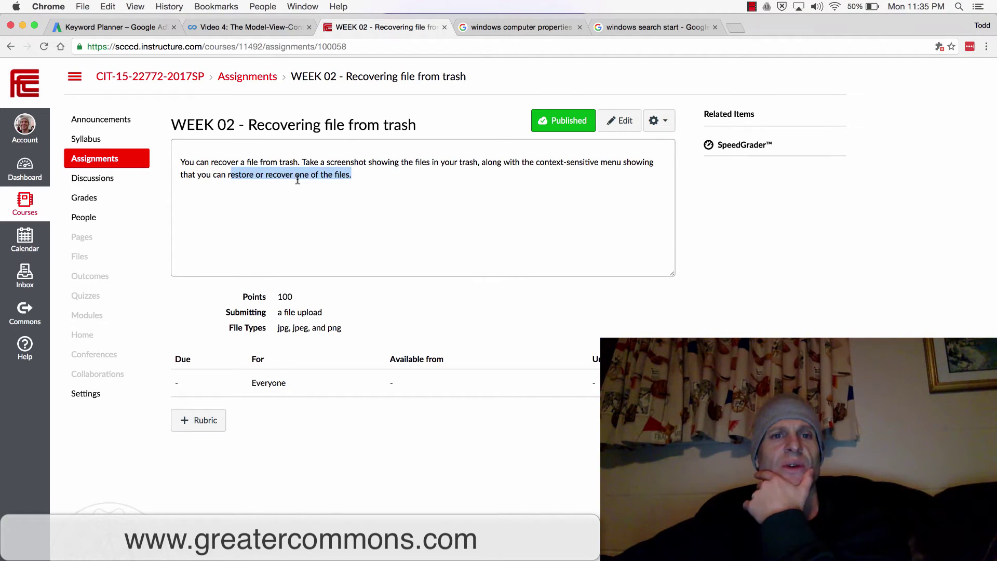
{"action": "left_click", "coordinate": [298, 182]}
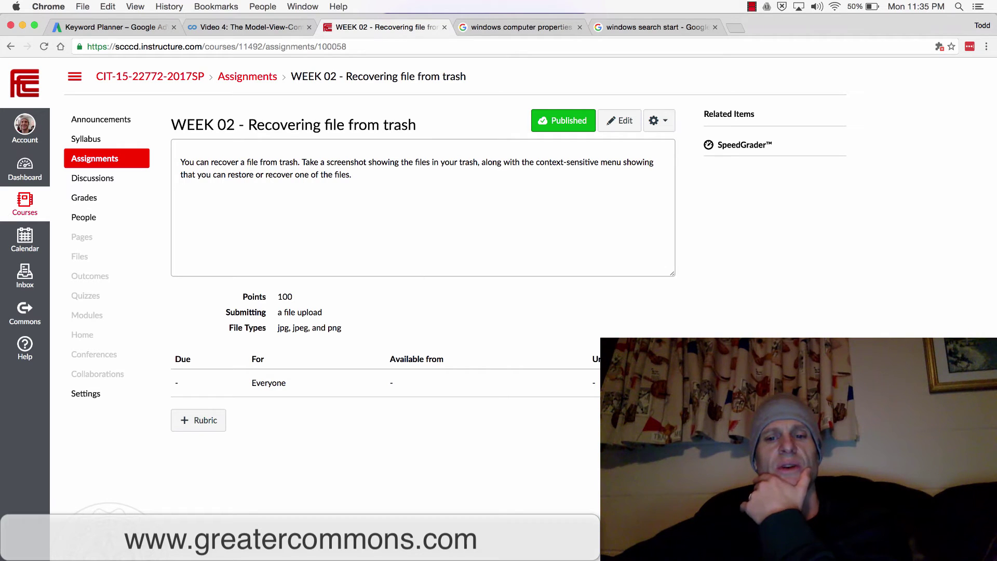
- Return to Finder's Trash window and bring up the context menu for 10_right-click.trec
{"action": "key", "text": "super+Tab"}
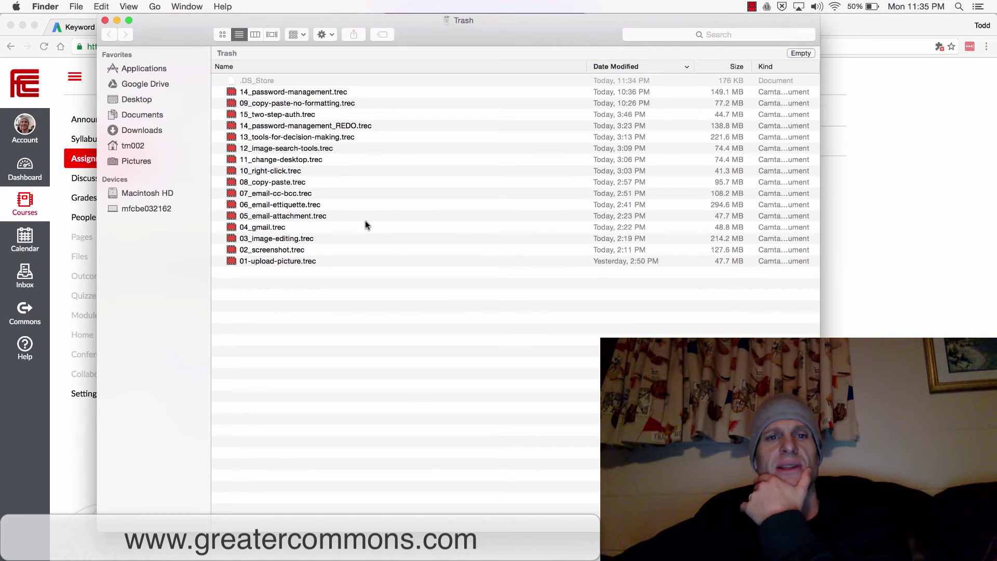
{"action": "right_click", "coordinate": [287, 174]}
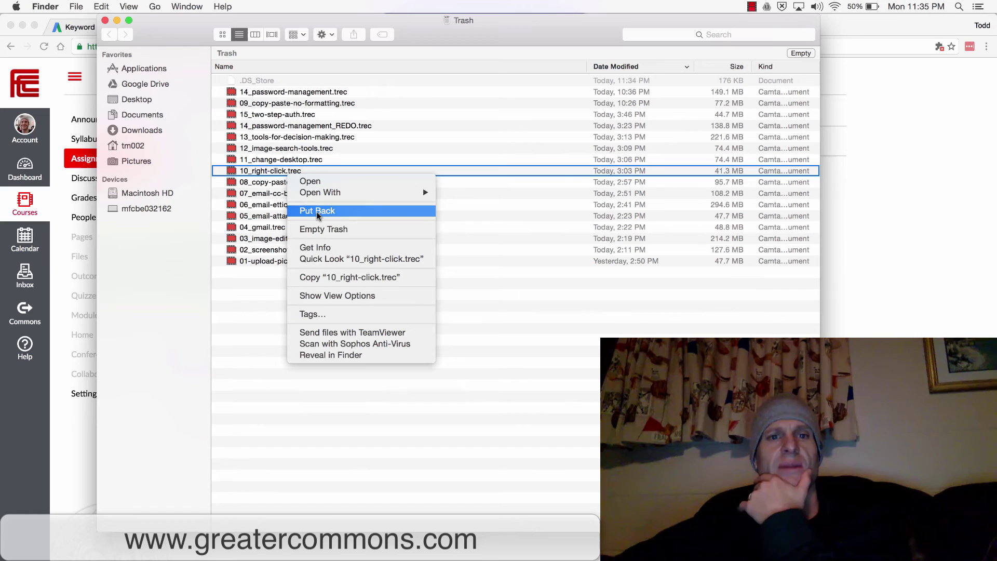